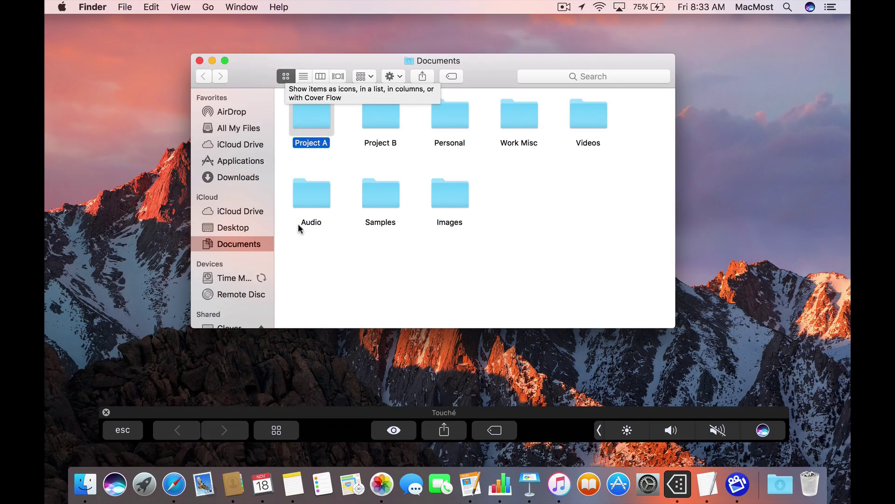
Show the F1–F12 keys with Fn, then expand Finder's full system control strip
click(299, 425)
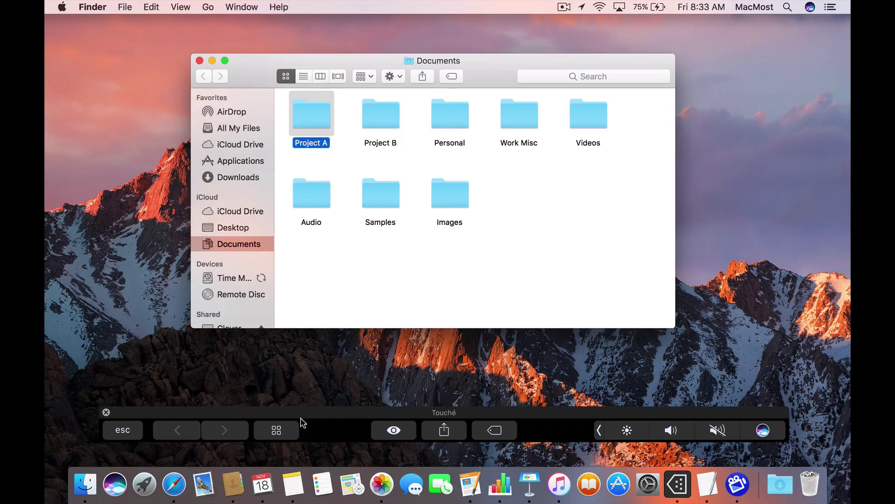
key(fn)
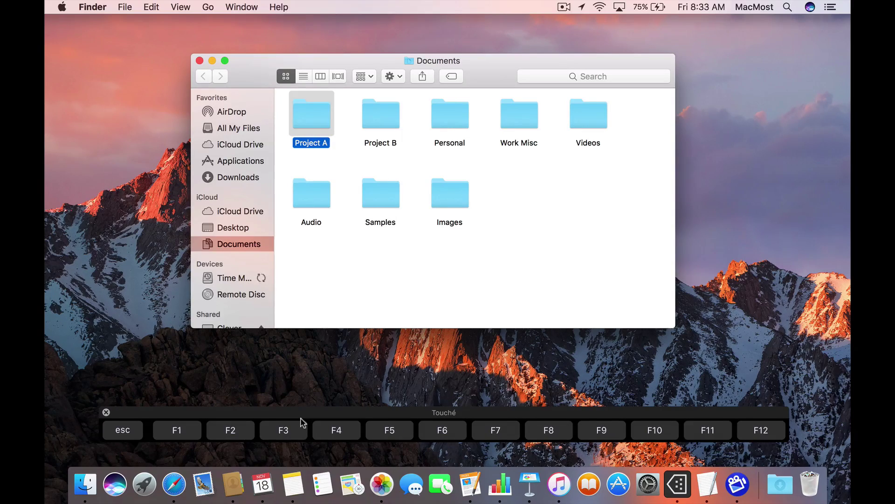
key(fn)
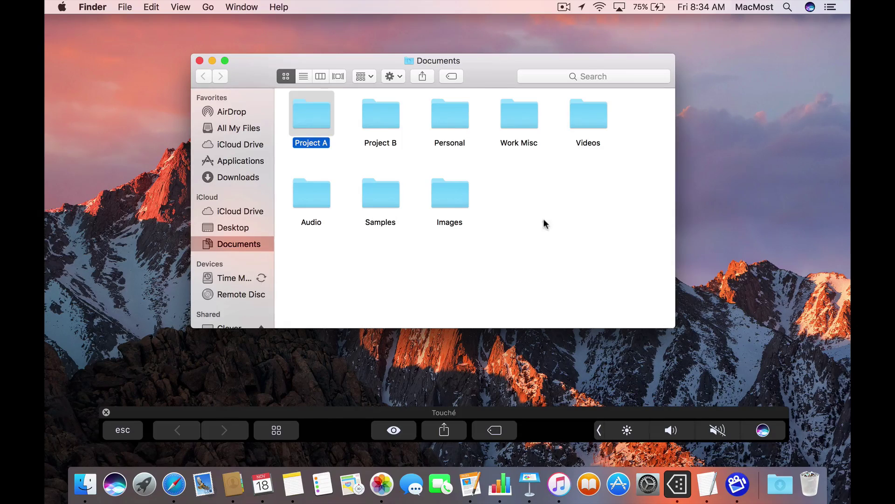
click(598, 430)
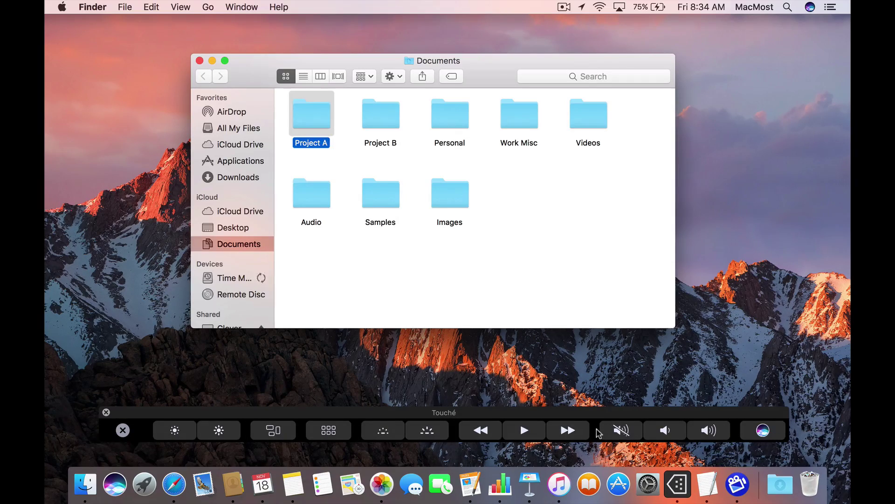
Go to the Keyboard pane of System Preferences from the Apple menu
click(62, 7)
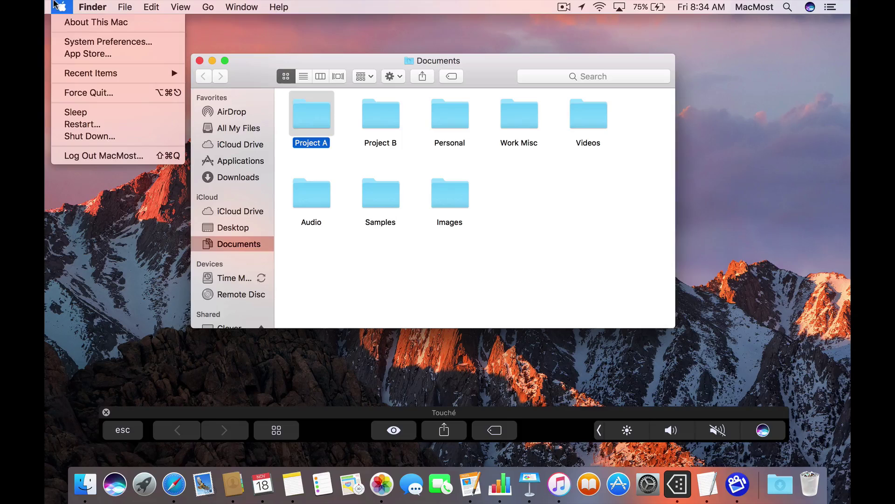
click(69, 42)
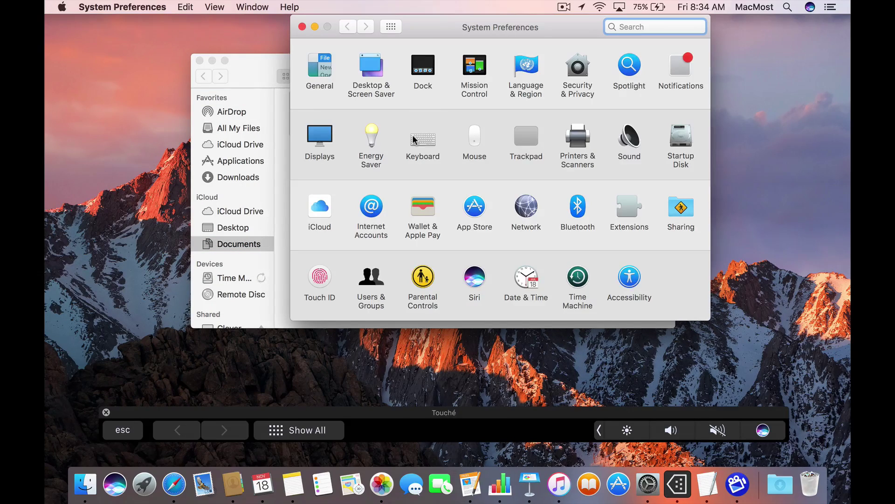
click(415, 141)
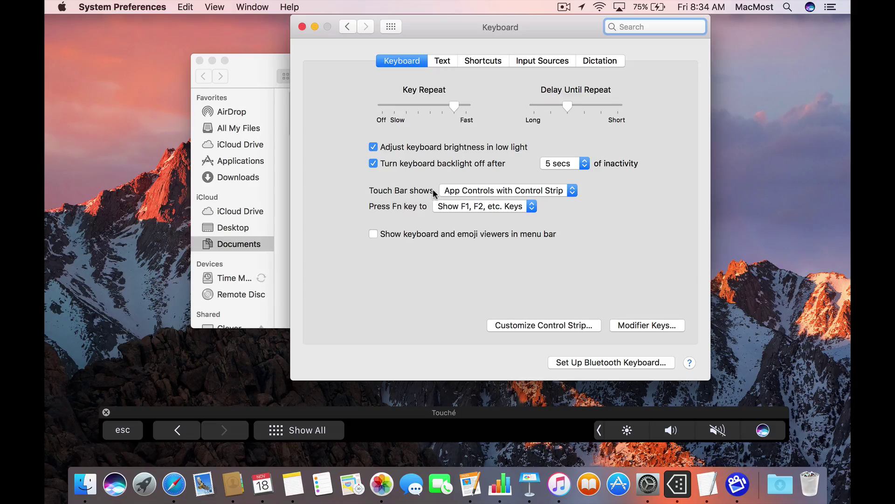
Review the 'Touch Bar shows' and 'Press Fn key to' choices without changing them
click(454, 191)
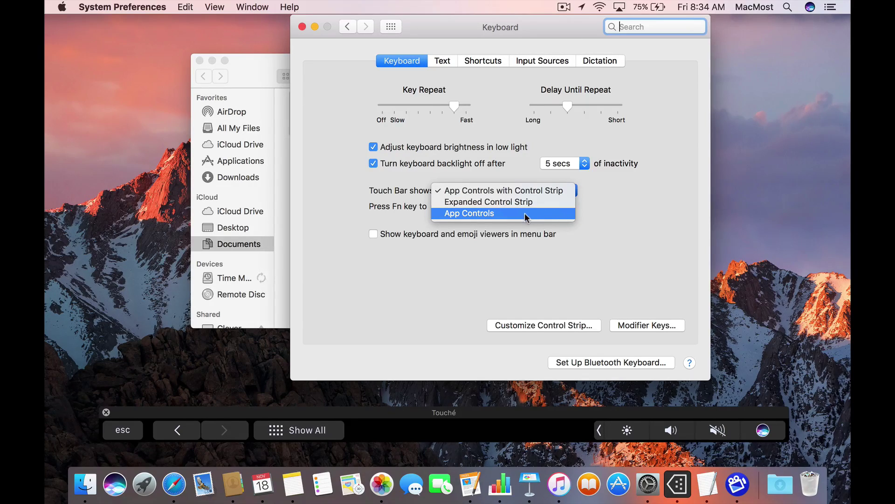
click(509, 238)
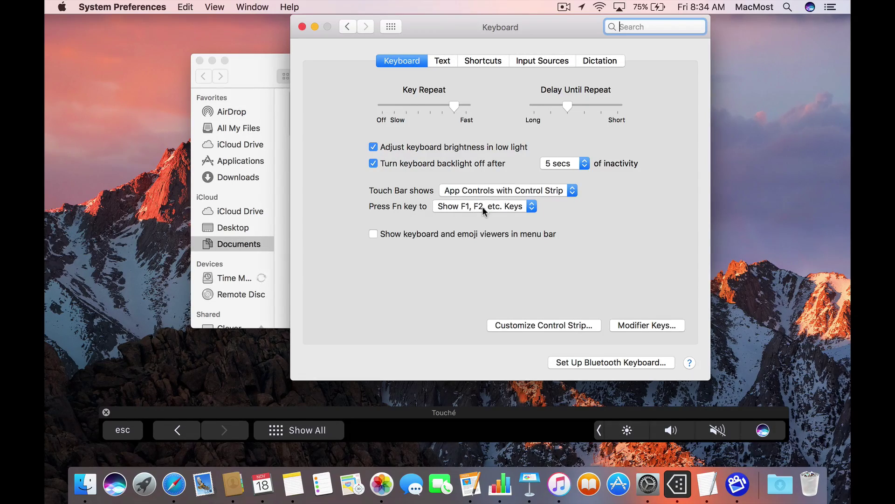
click(482, 206)
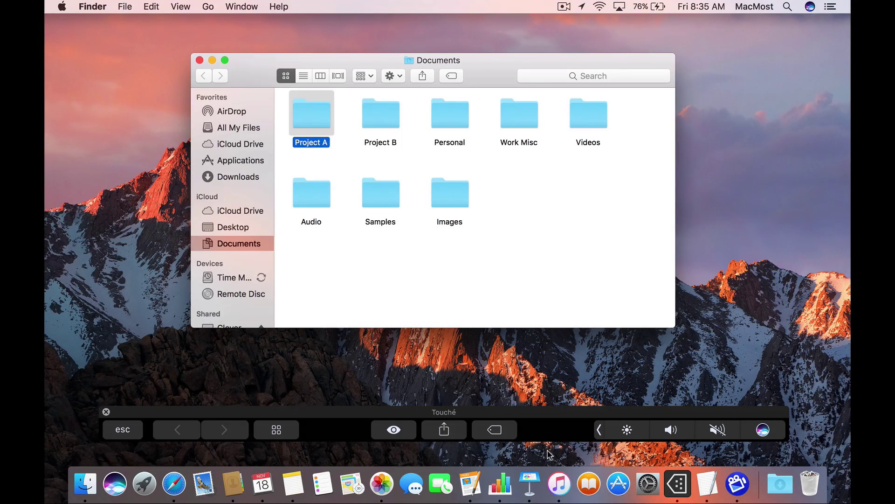
Erase the trial word Hello and select the whole fox sentence for recolouring to cyan
click(714, 488)
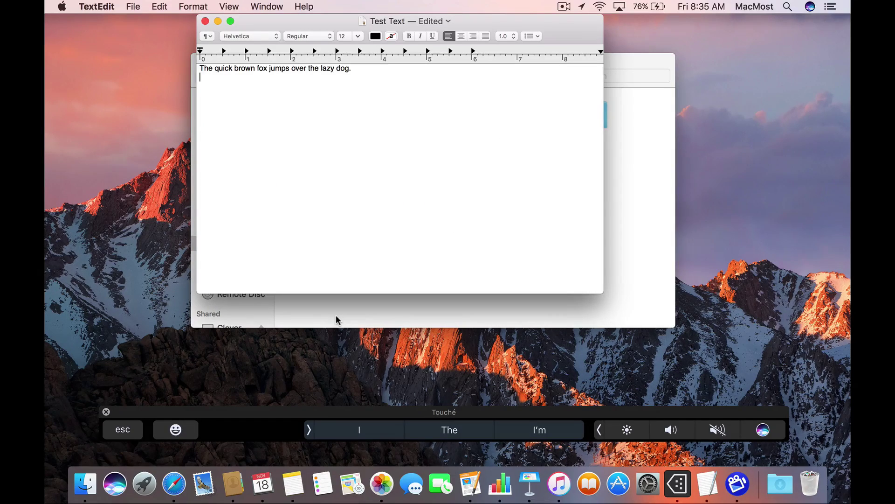
text(Hello)
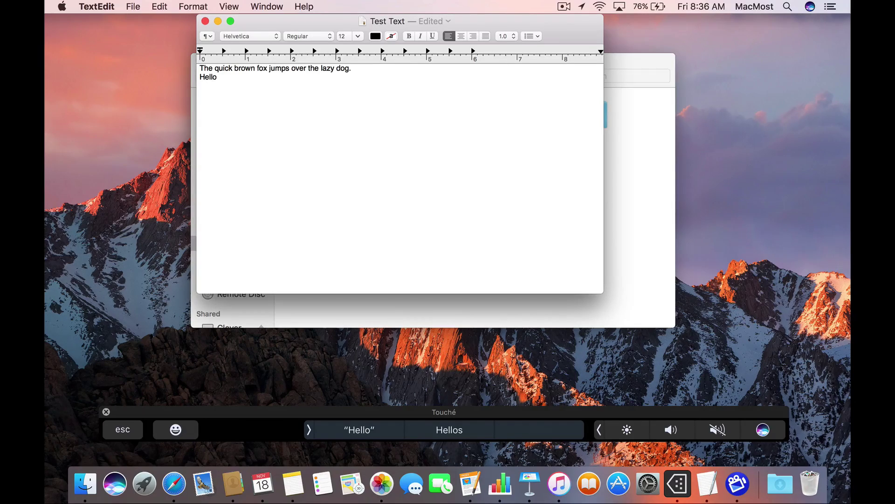
key(BackSpace)
key(BackSpace)
key(BackSpace)
key(BackSpace)
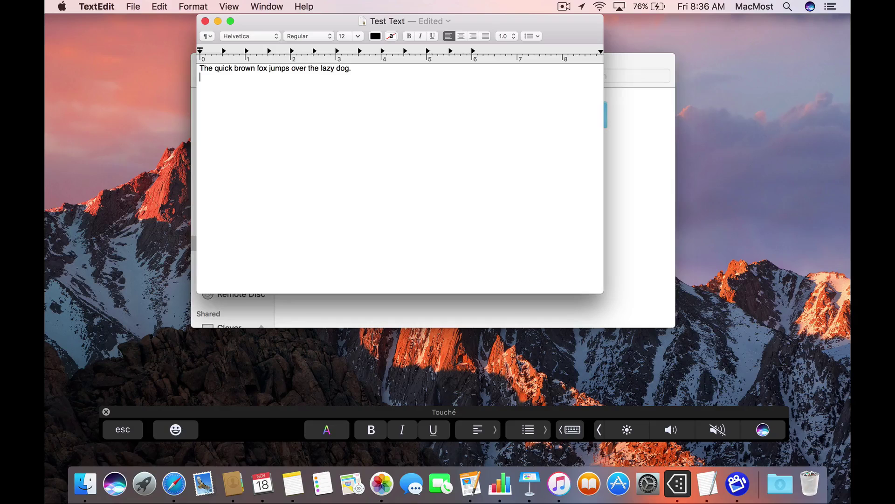
key(super+a)
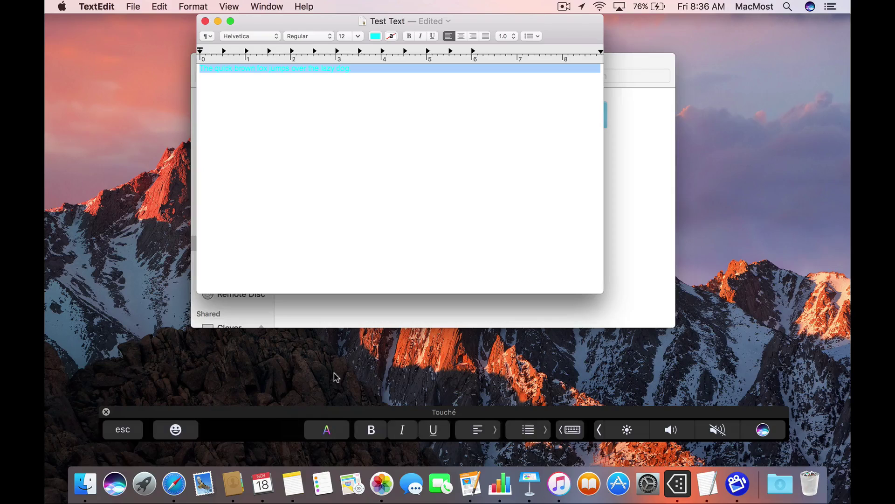
Bring up the iTunes song library, then switch to the Travel presentation in Keynote
click(556, 486)
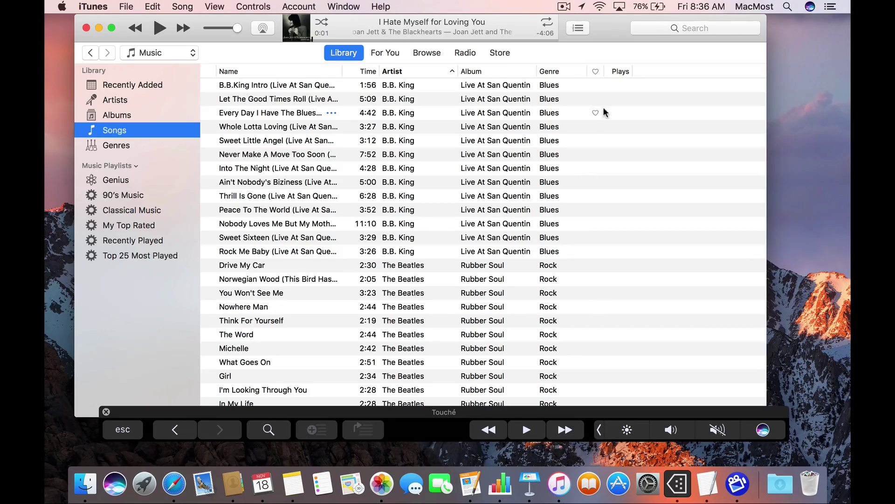
mouse_move(280, 403)
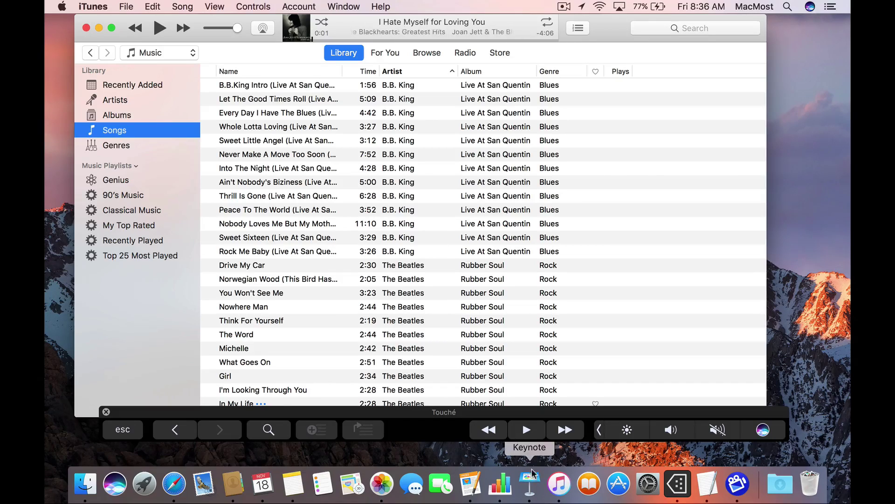
click(531, 482)
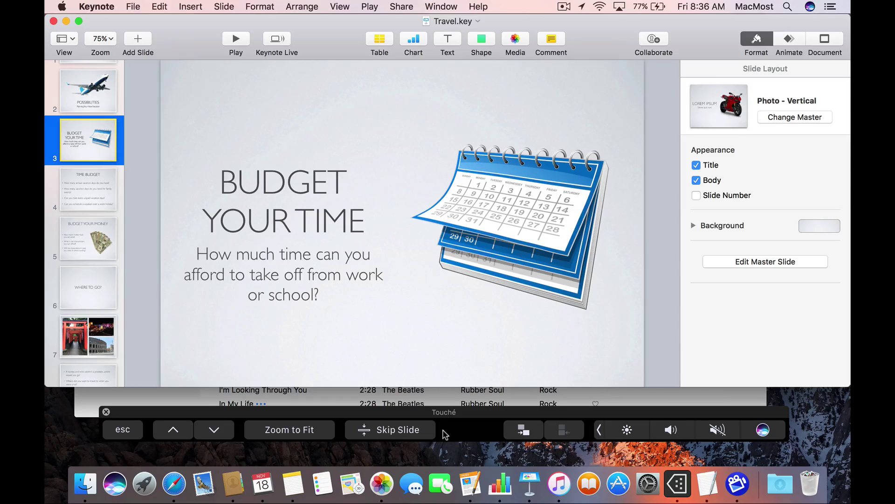
click(236, 42)
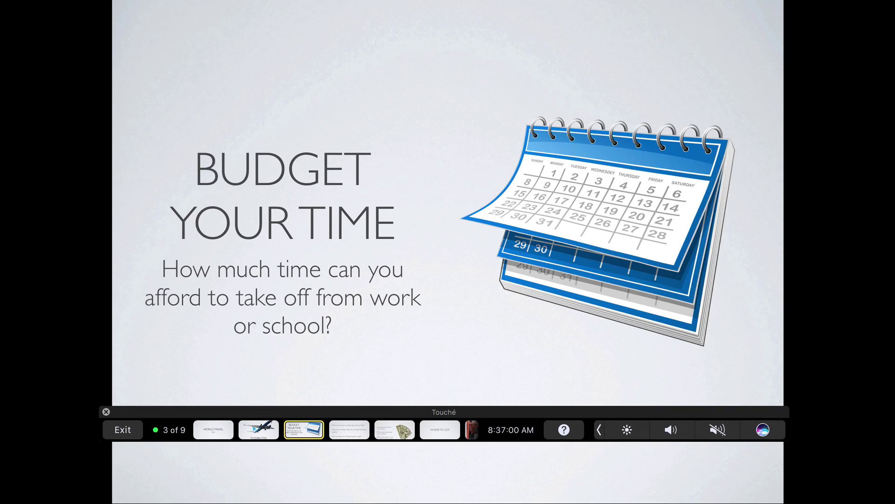
scroll(330, 430, right, 5)
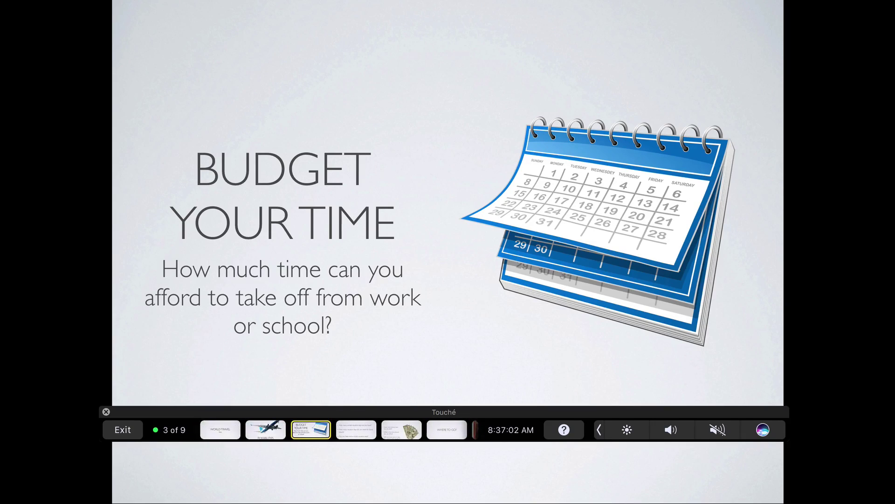
scroll(330, 430, left, 3)
scroll(329, 430, right, 2)
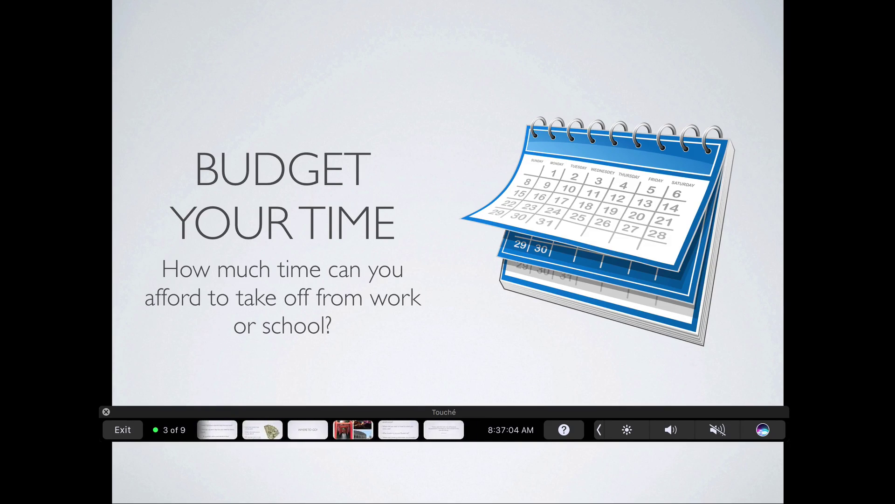
scroll(329, 430, left, 3)
scroll(329, 430, right, 1)
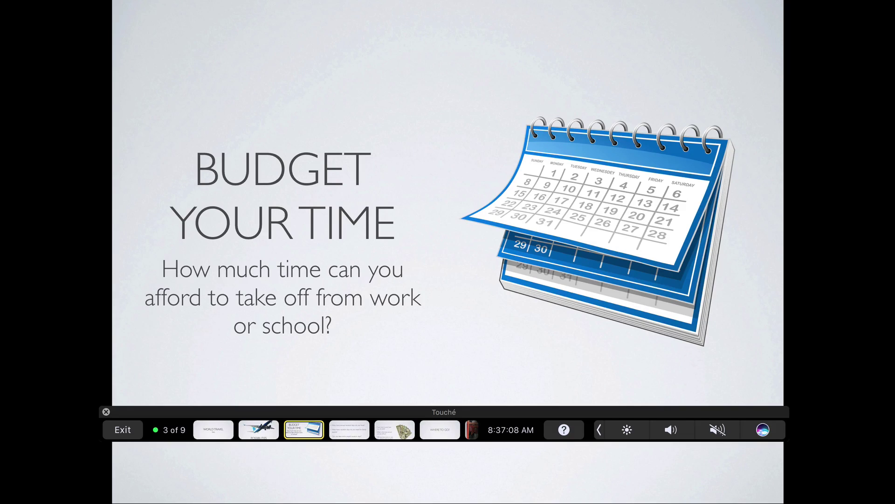
key(Escape)
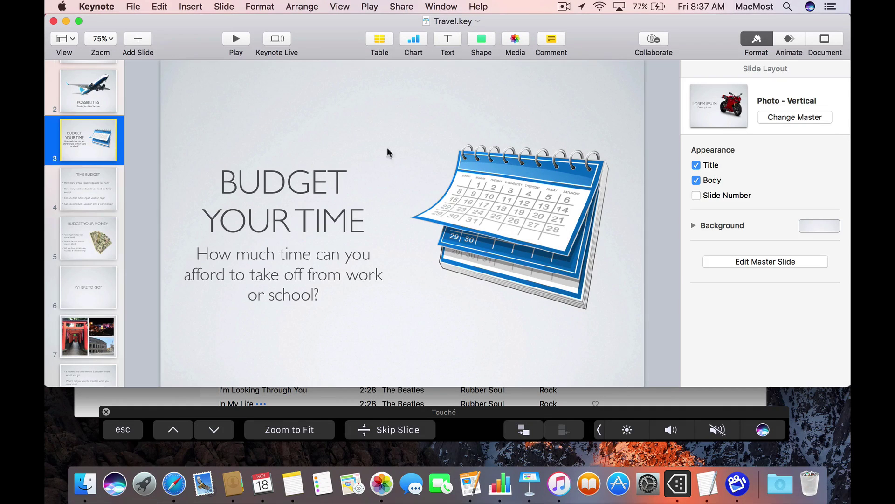
Draft a formula in D2 referencing B2, show it as text, then cancel it so D2 stays empty
click(508, 486)
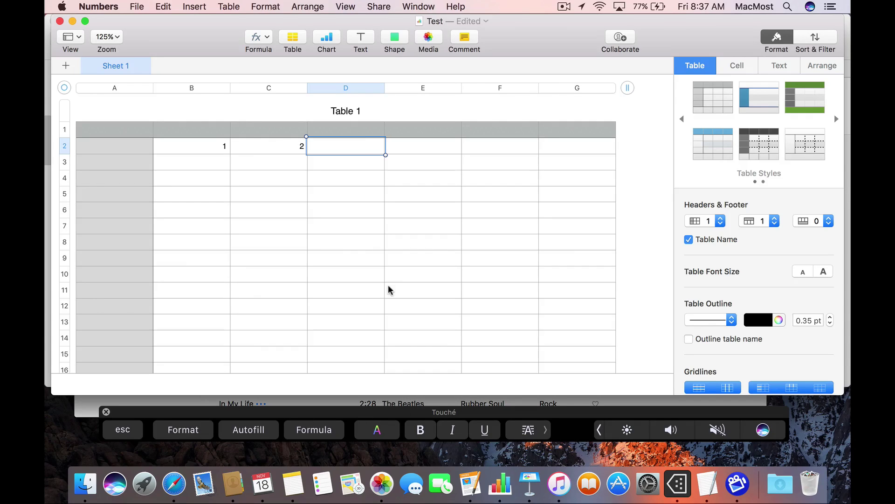
key(equal)
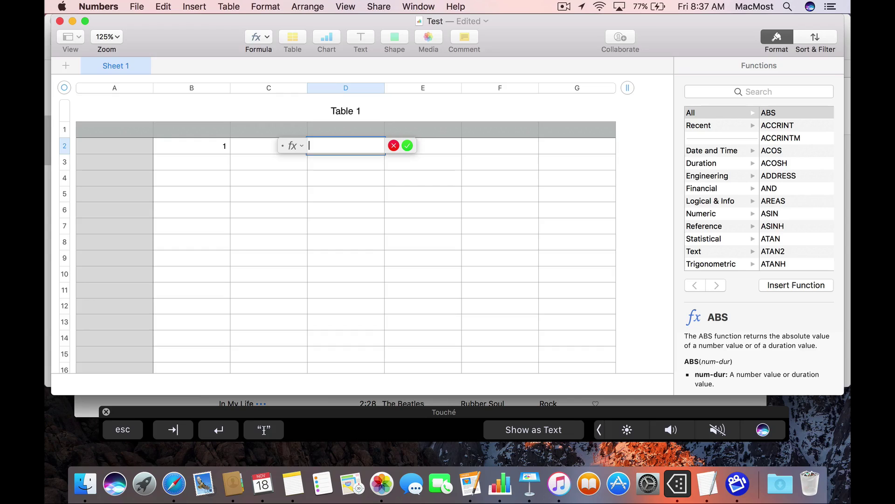
text(=)
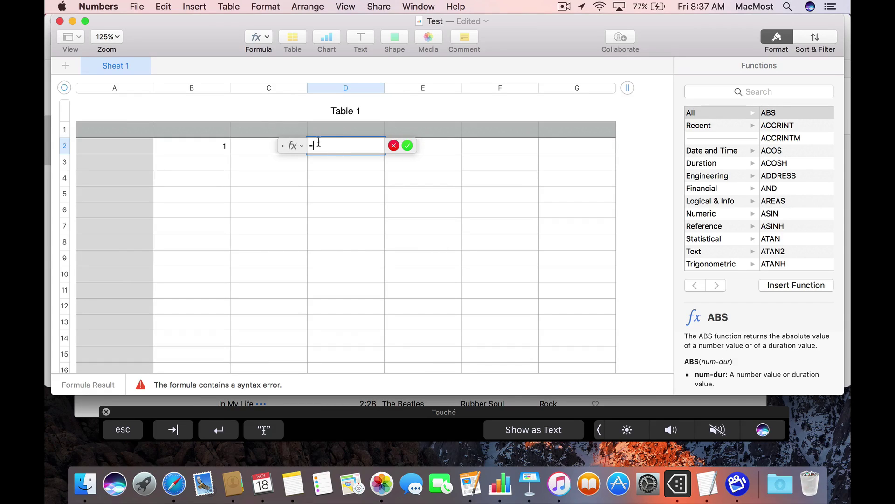
click(209, 144)
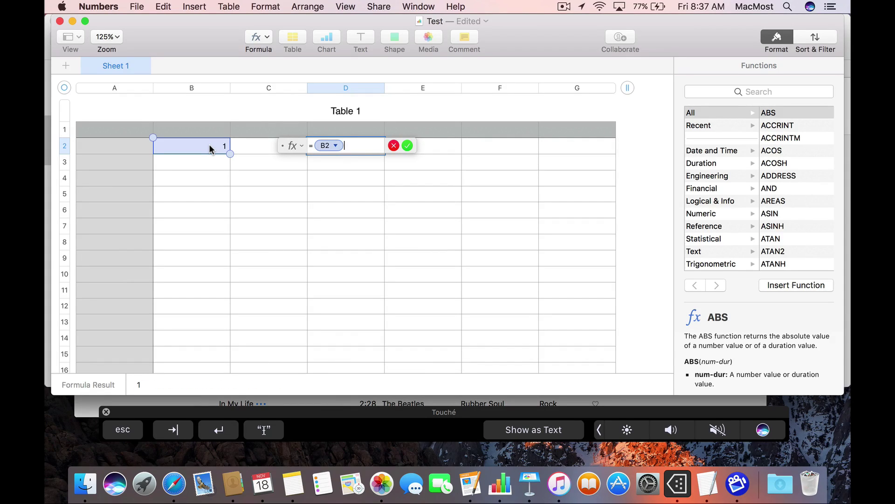
key(ctrl+super+k)
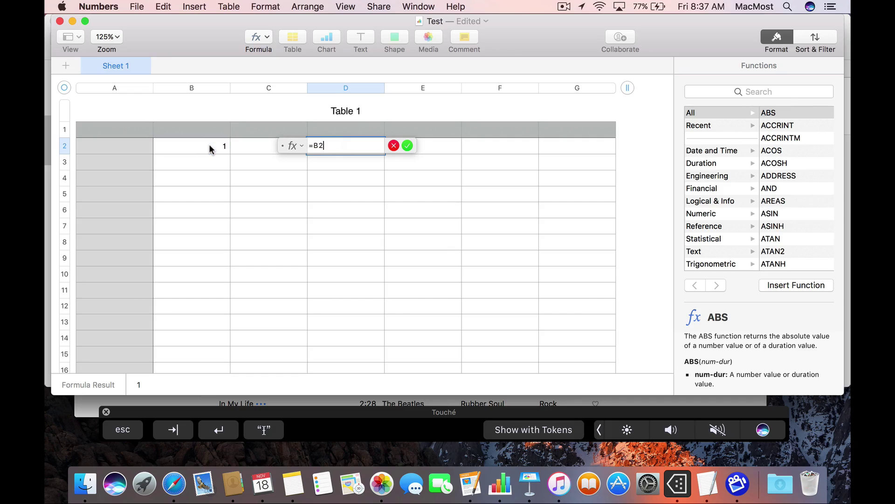
key(Escape)
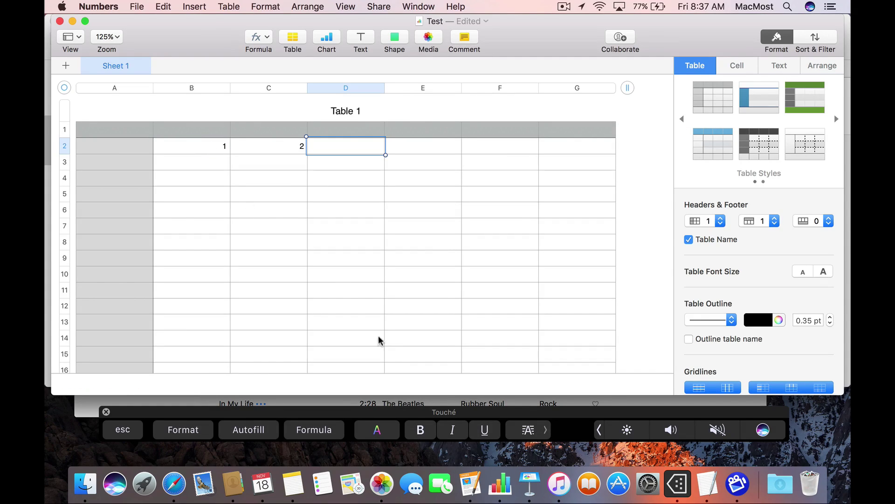
Switch to the untitled Pages document
click(477, 491)
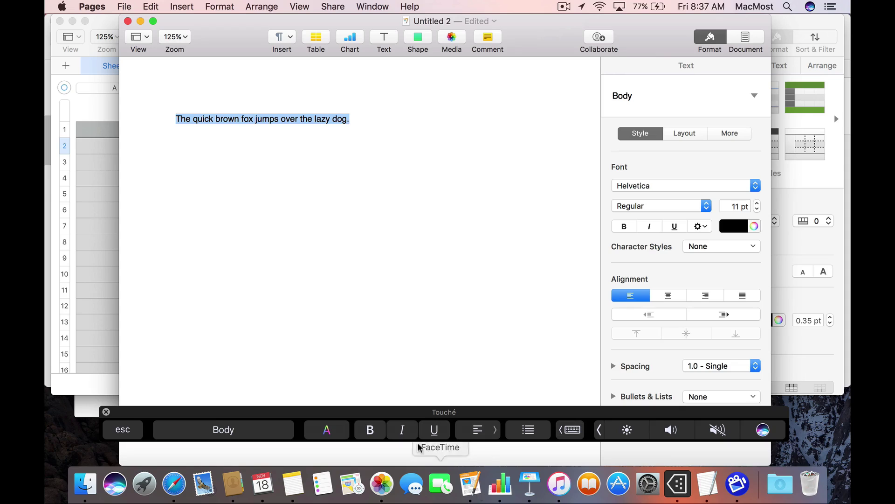
Expand the alignment choices without changing the fox sentence, then switch to Photos
click(478, 424)
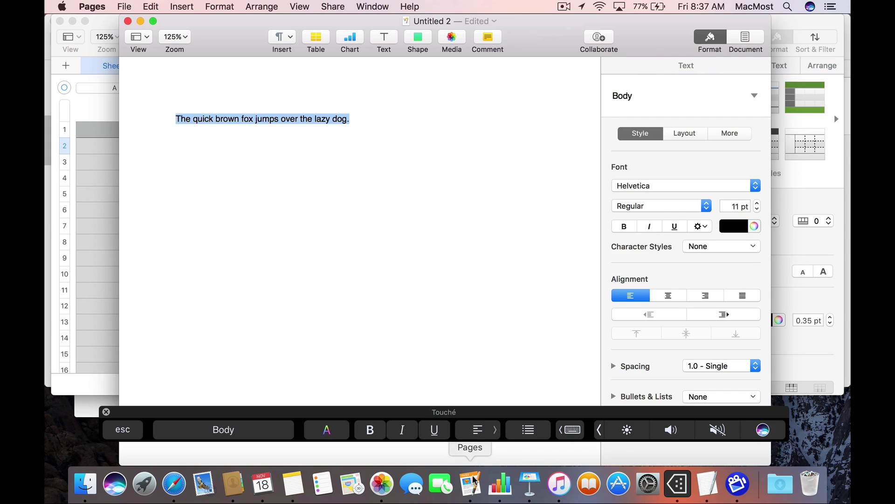
click(379, 487)
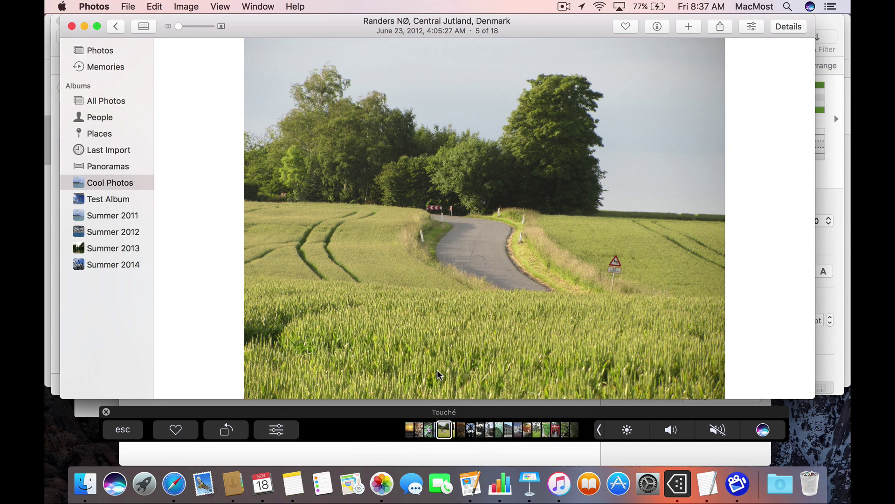
Advance to the arched stone building photo, review its Light/Color adjustments and finish editing
key(Right)
key(Right)
key(Right)
key(Right)
key(Right)
key(Right)
key(Right)
key(Right)
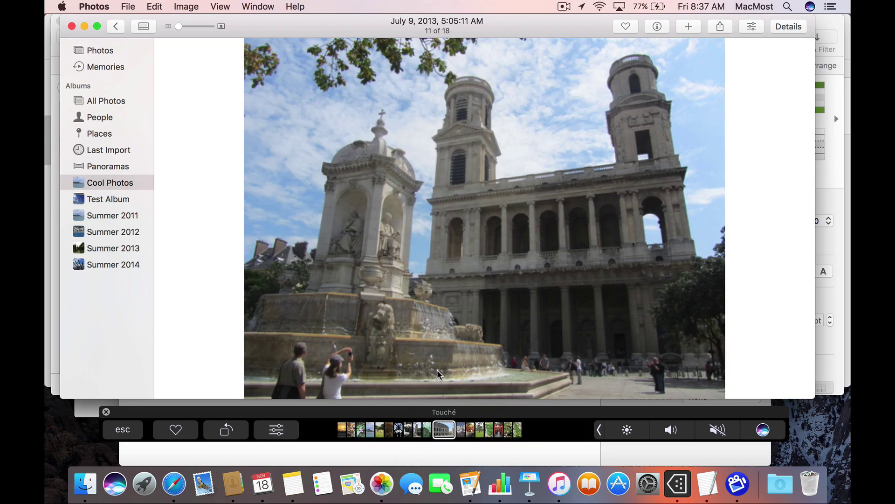
key(Return)
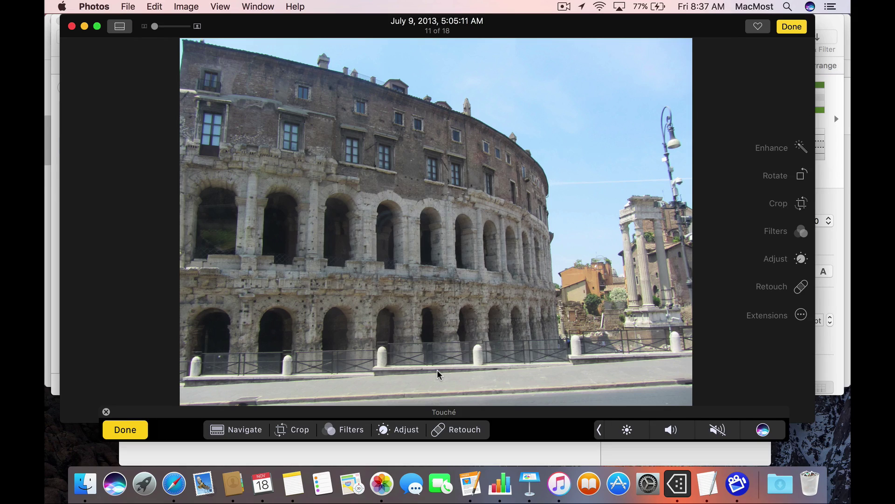
key(a)
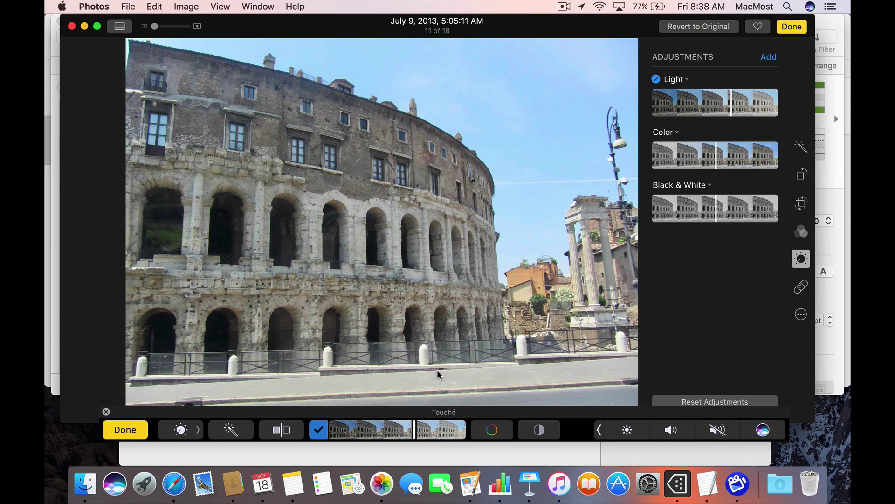
key(Return)
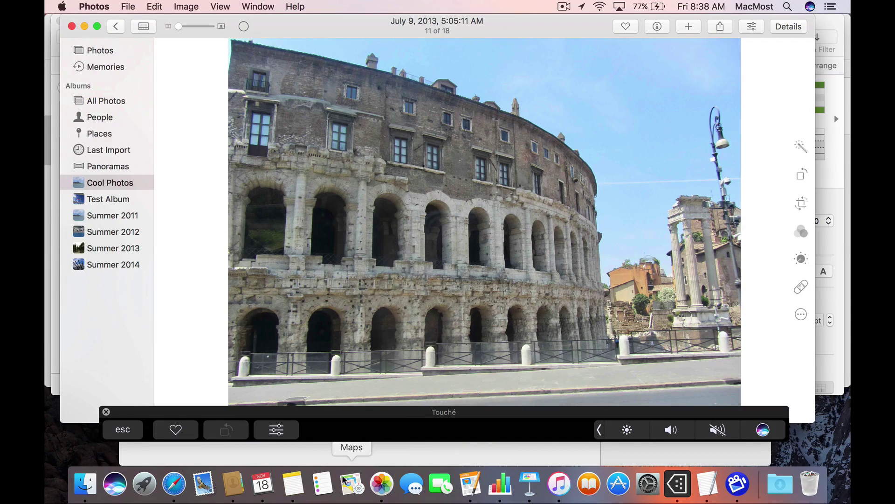
Bring up the Notes app
click(294, 481)
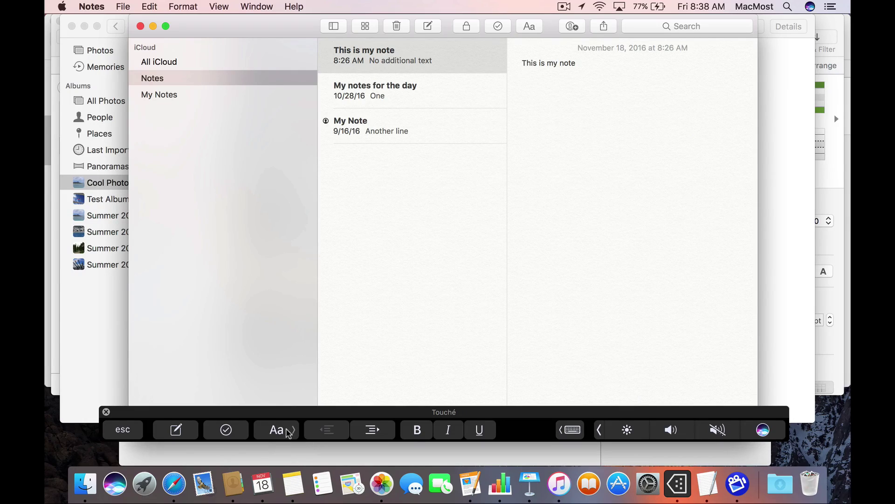
In Calendar, jump ahead to December 2016, return to November and select the Test event on the 18th
click(264, 485)
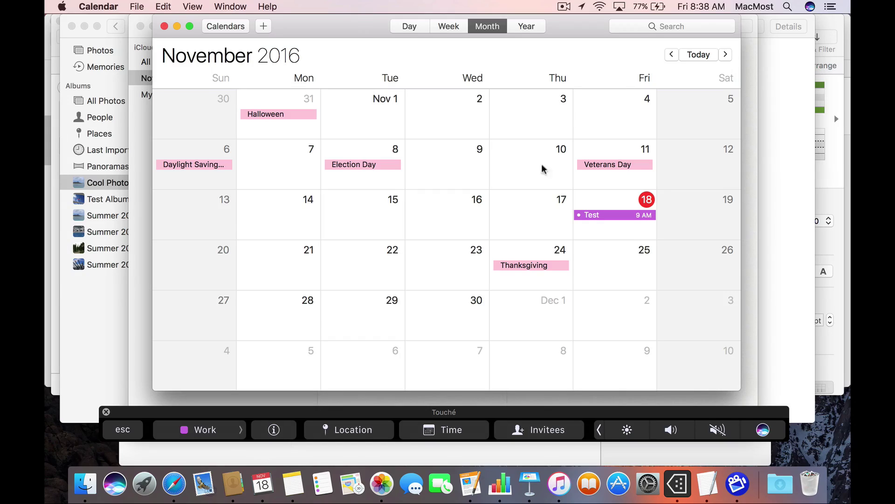
click(604, 233)
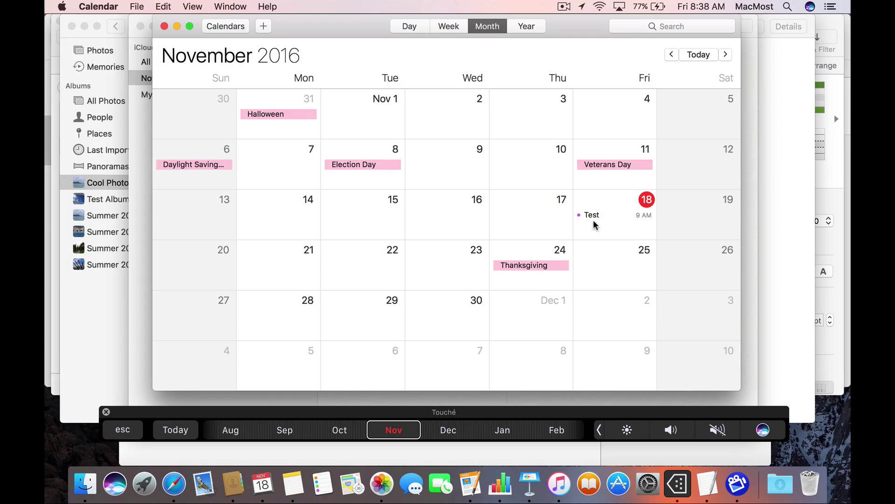
key(super+Right)
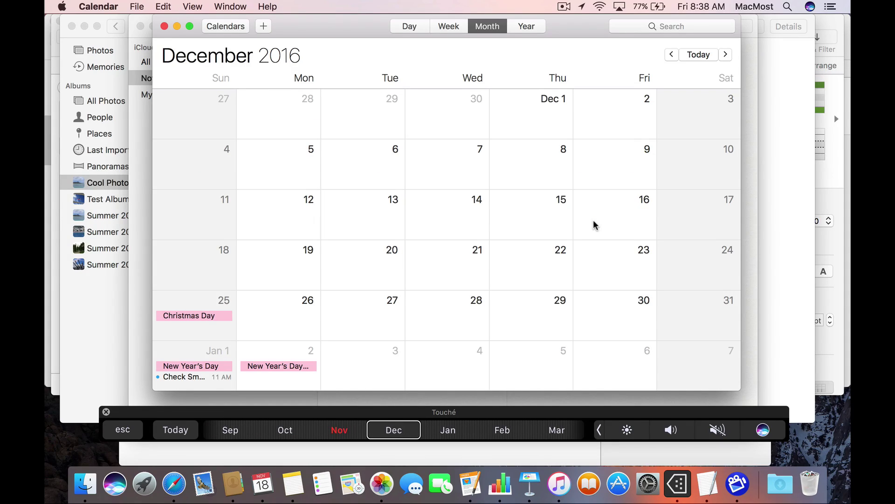
key(super+Left)
click(605, 217)
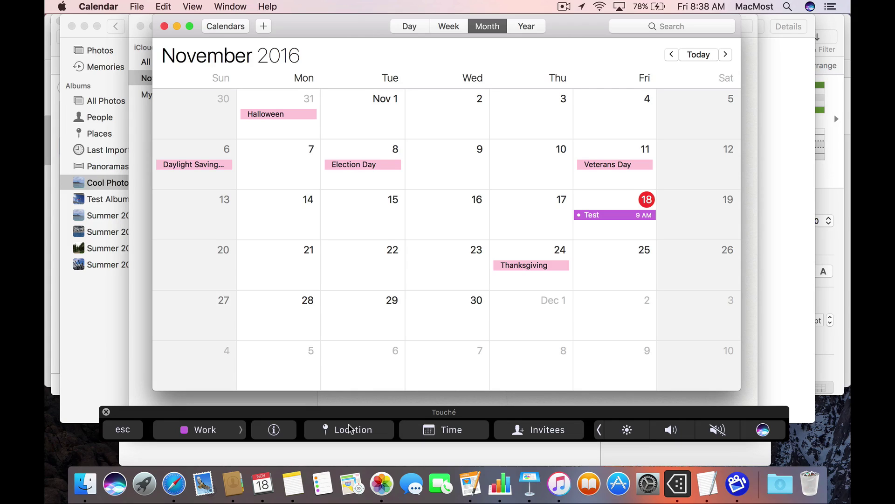
Bring up Contacts showing John Doe's card
click(235, 490)
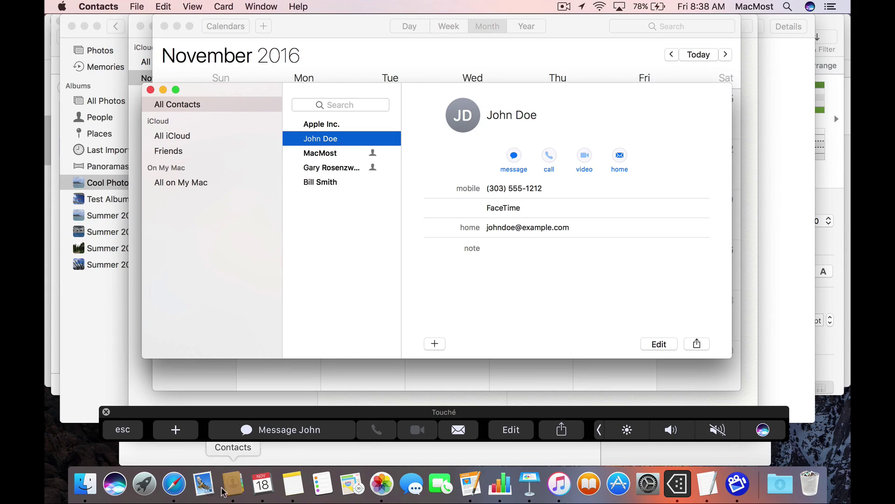
Switch to Safari with a new window of favourite sites
click(175, 484)
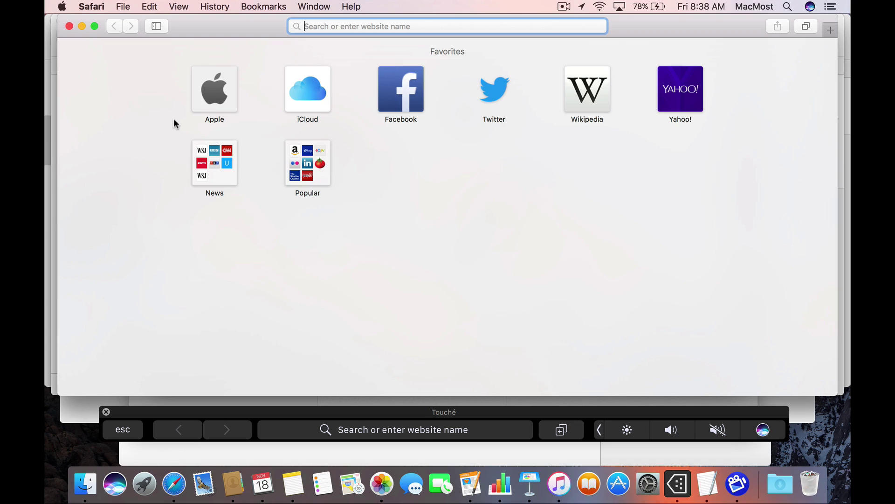
Load apple.com from favourites and macmost.com in a second tab
click(214, 101)
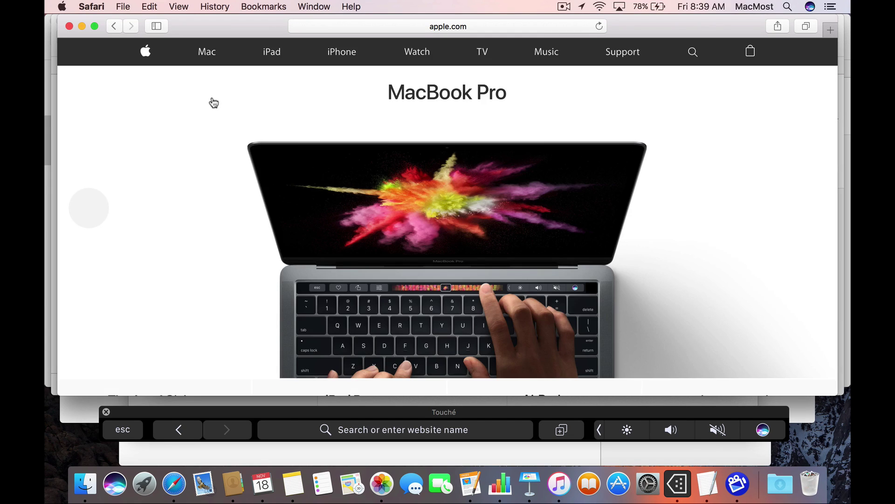
key(super+t)
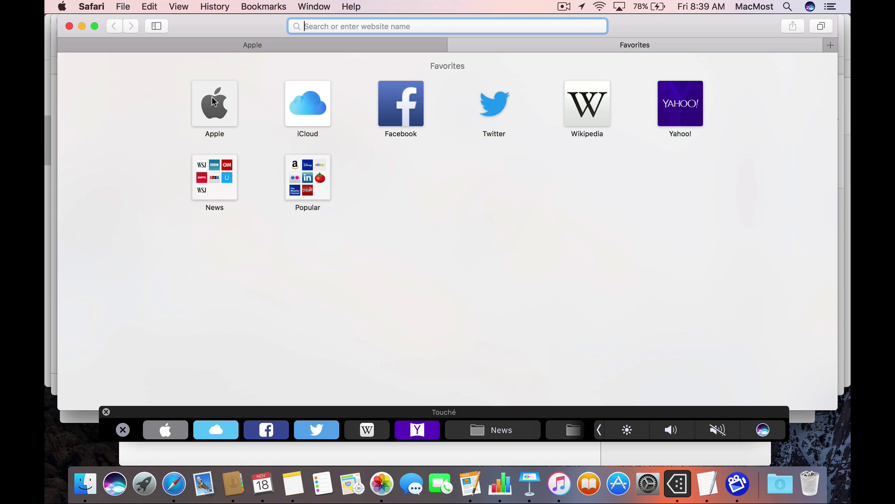
text(macmost)
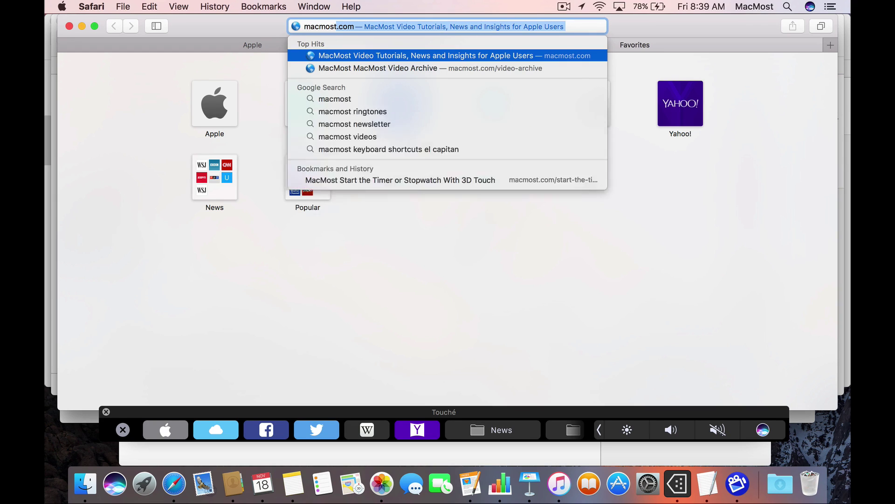
key(Return)
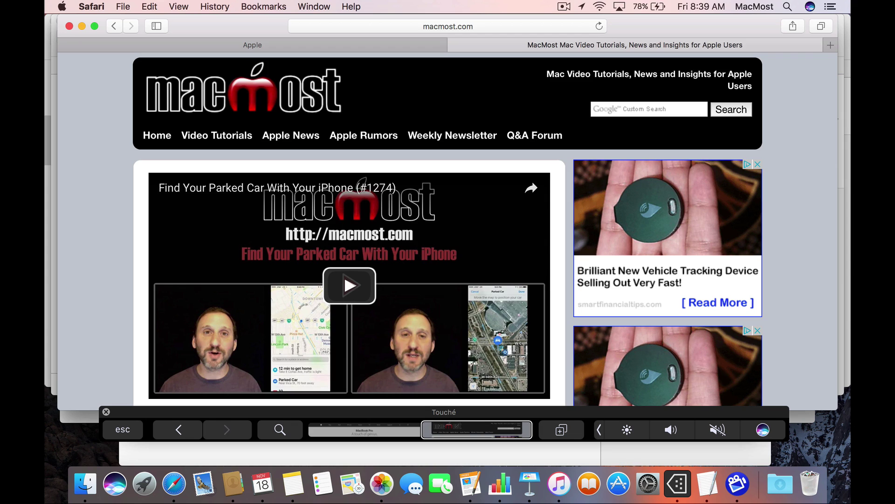
Flip between the two tabs, end on Apple, and start exporting it as a Web Archive
key(ctrl+shift+Tab)
key(ctrl+Tab)
key(ctrl+shift+Tab)
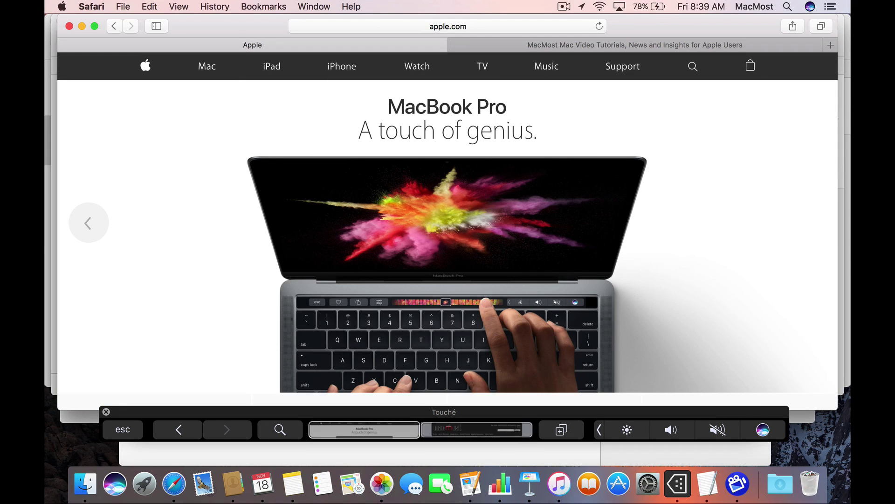
key(ctrl+Tab)
key(ctrl+shift+Tab)
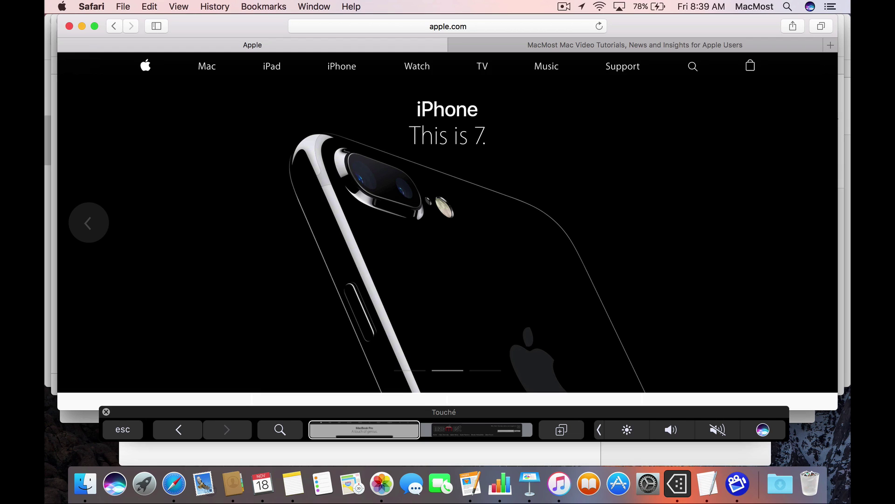
key(super+s)
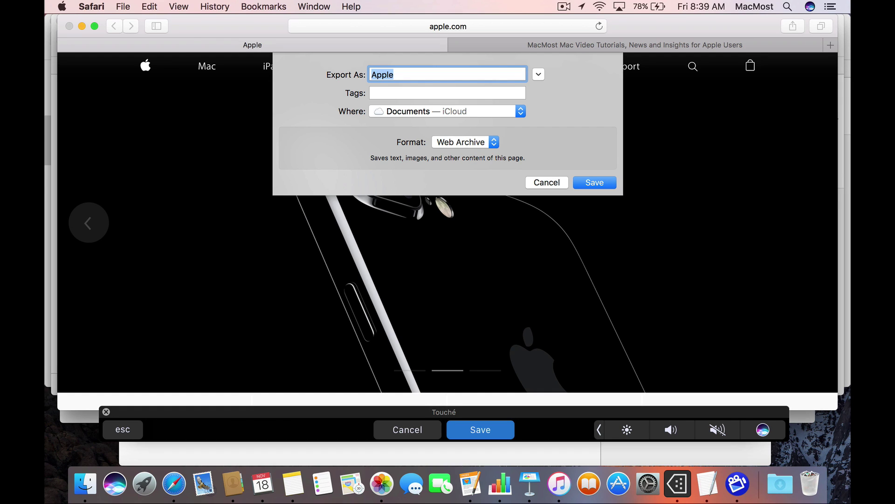
Cancel the Export As sheet with Escape, returning to the apple.com iPhone 7 page
key(Escape)
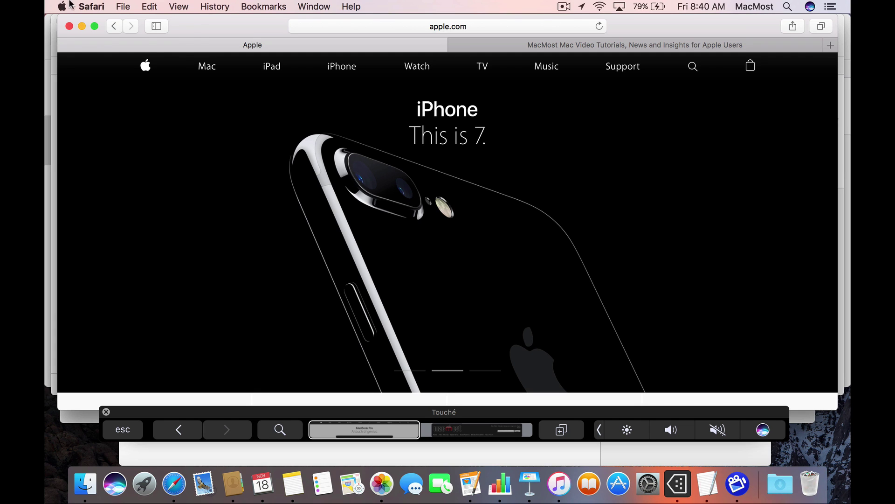
Reach Keyboard preferences via the Apple menu and start Customize Control Strip
click(61, 6)
click(75, 40)
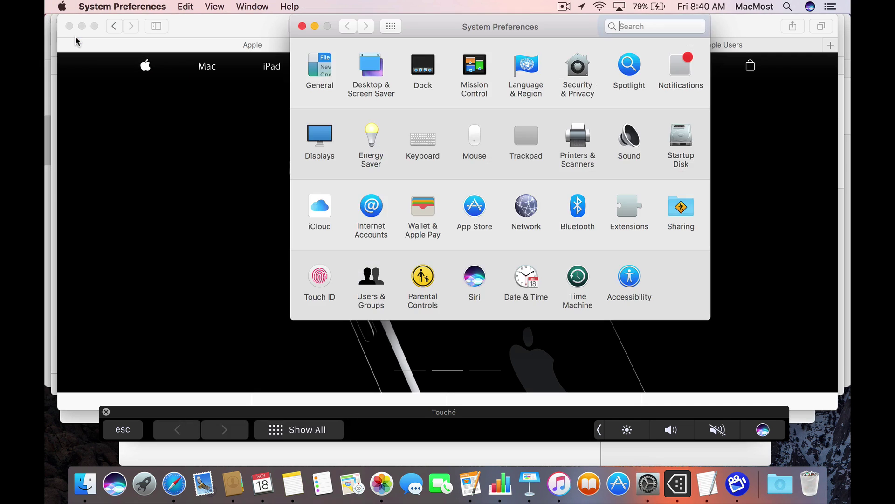
click(420, 140)
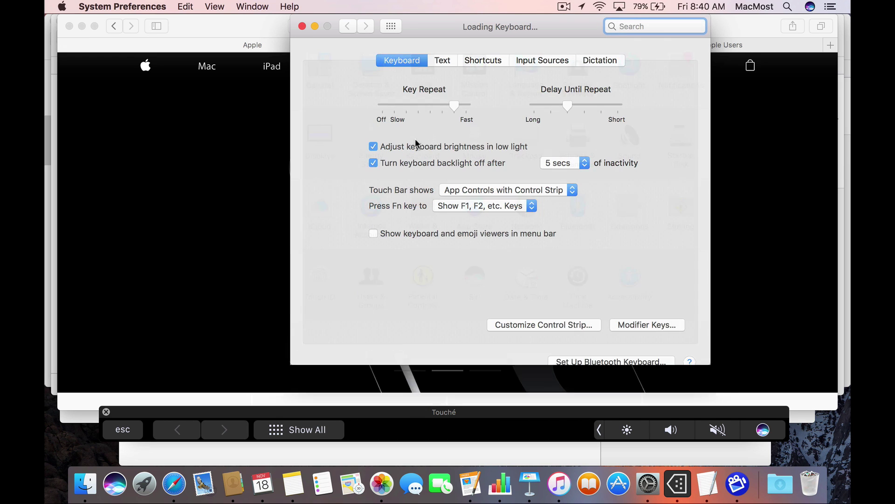
click(560, 324)
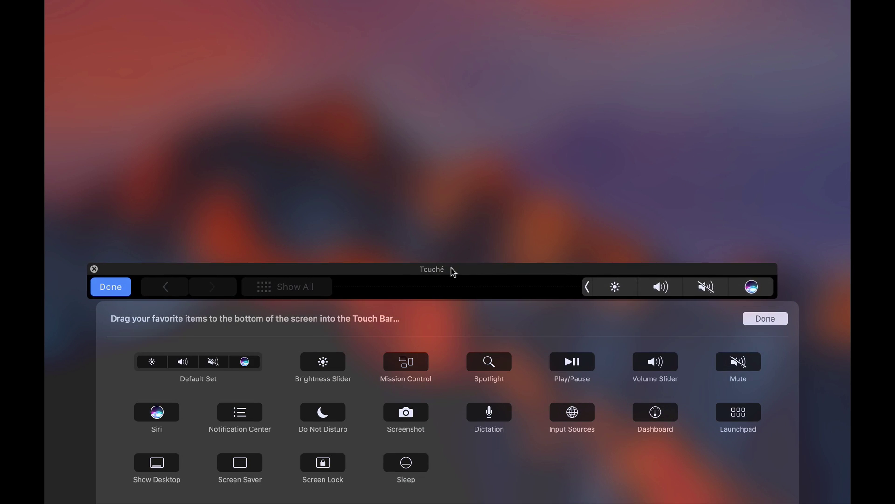
Move the Touché bar above the palette and drag Mission Control onto the brightness slot
drag(464, 413, 455, 266)
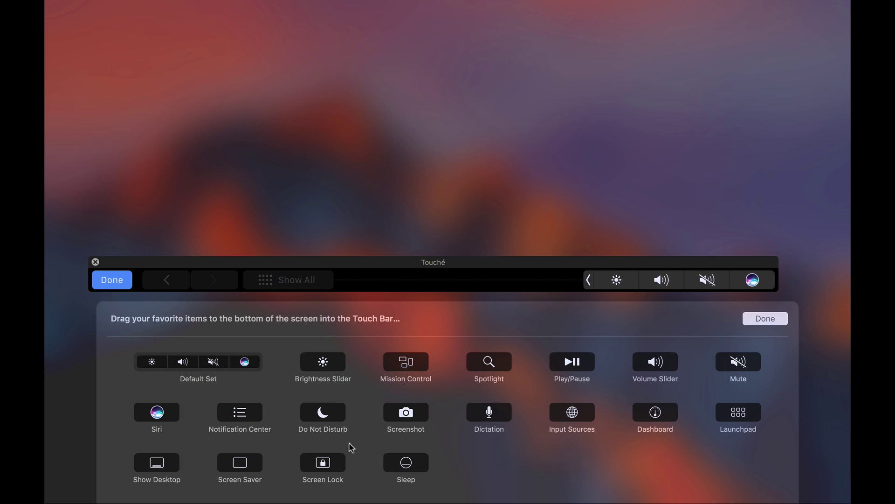
click(588, 281)
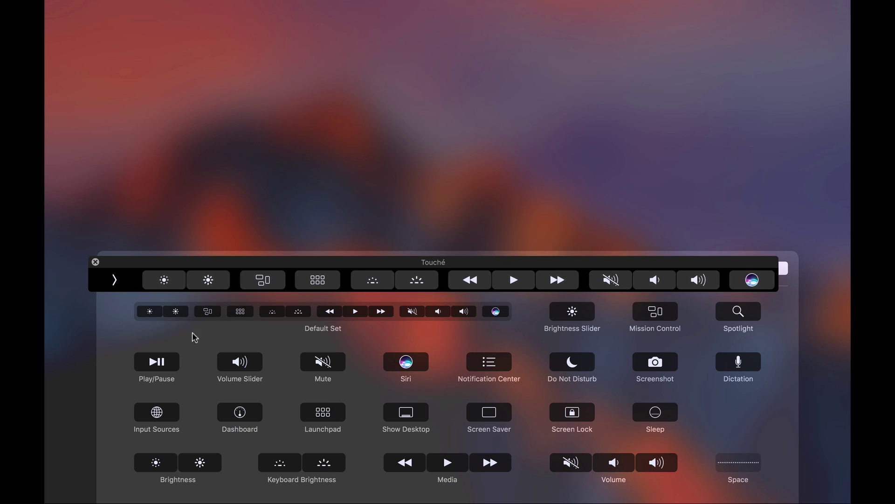
click(116, 281)
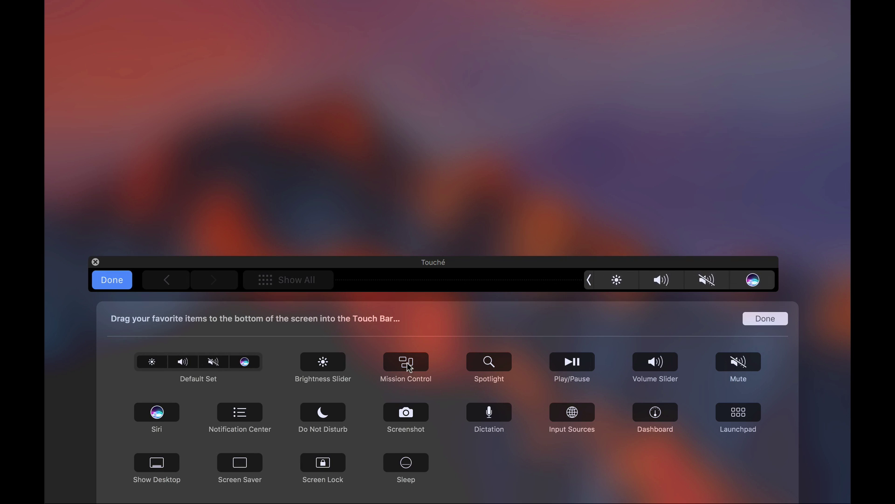
drag(415, 371, 593, 503)
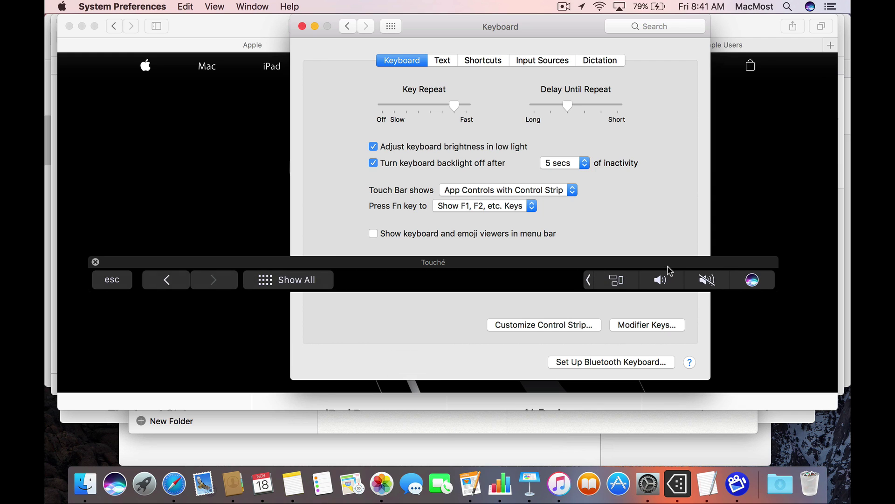
Move the Touché bar back down and trigger Mission Control to show every open window
drag(670, 265, 670, 421)
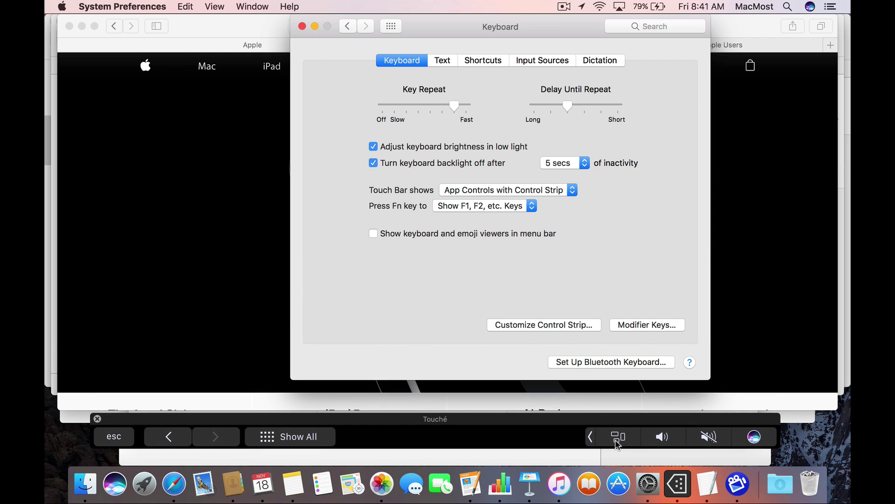
click(618, 437)
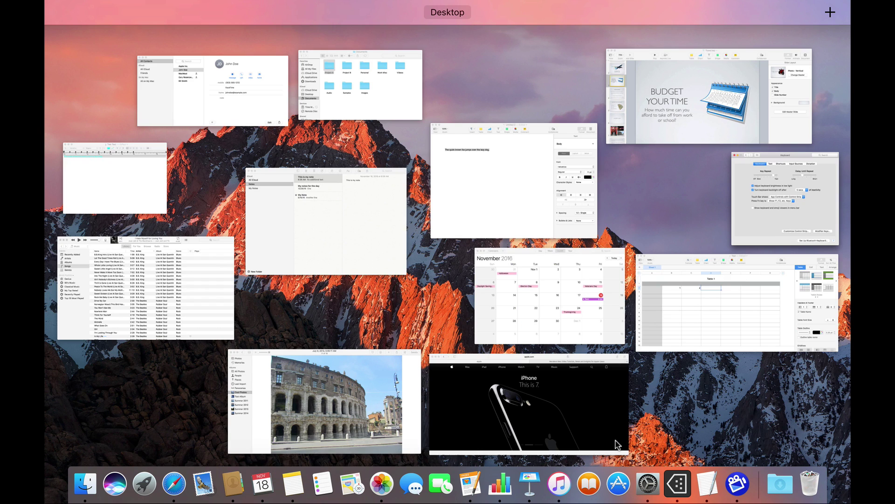